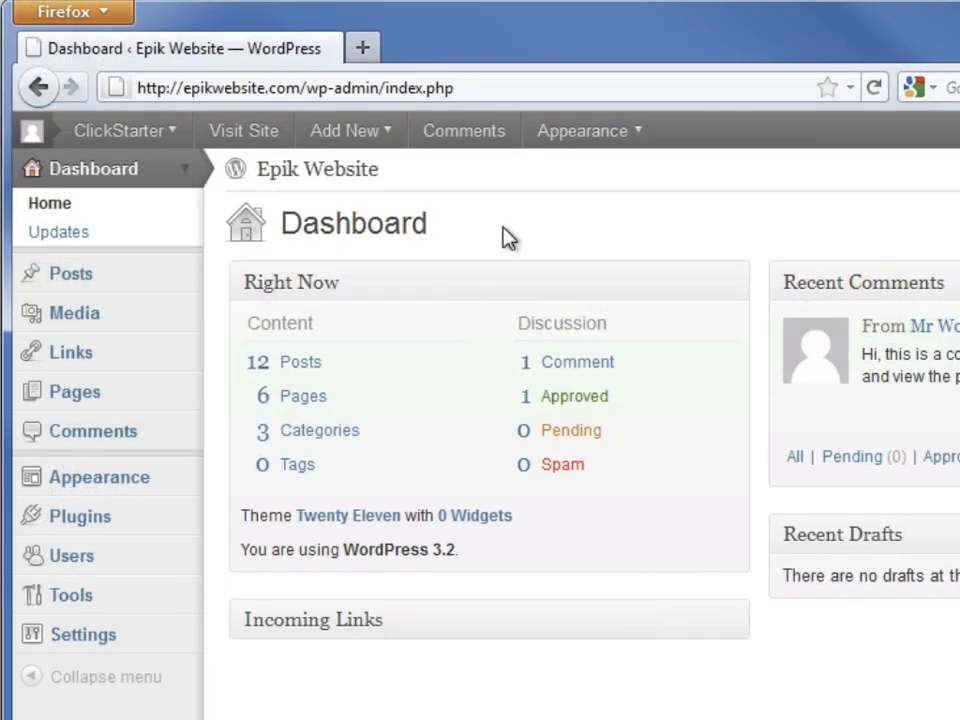
# Expand the dashboard's Appearance options and examine the navigation menu on the site's front page.
pyautogui.click(184, 477)
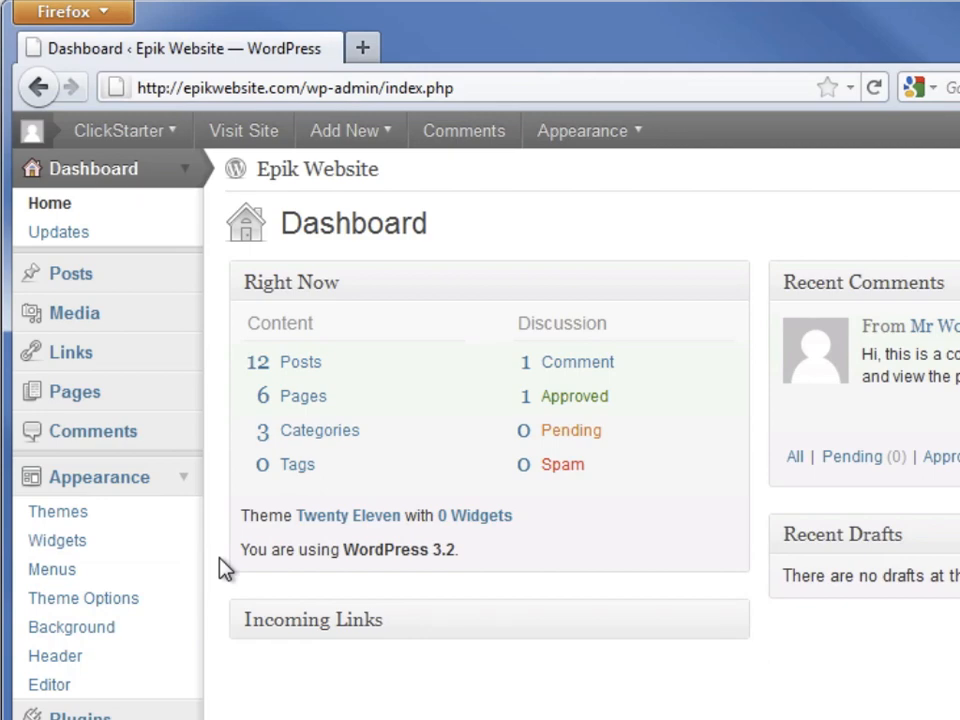
pyautogui.click(153, 514)
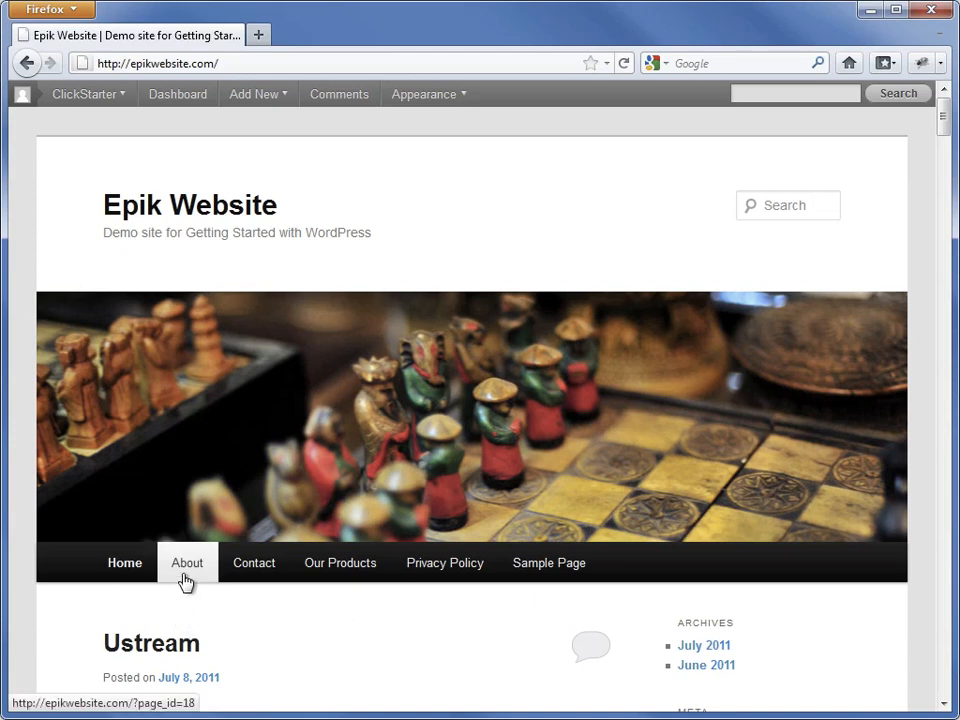
pyautogui.moveTo(531, 579)
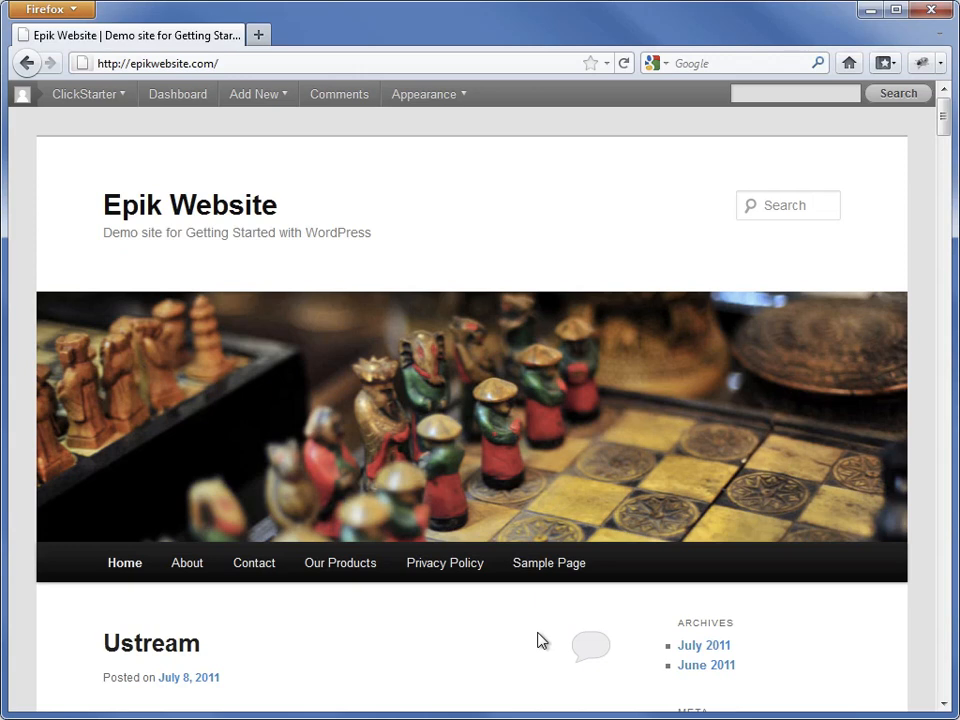
# Open the Menus page and create a custom menu named "Custom Main Menu".
pyautogui.moveTo(424, 94)
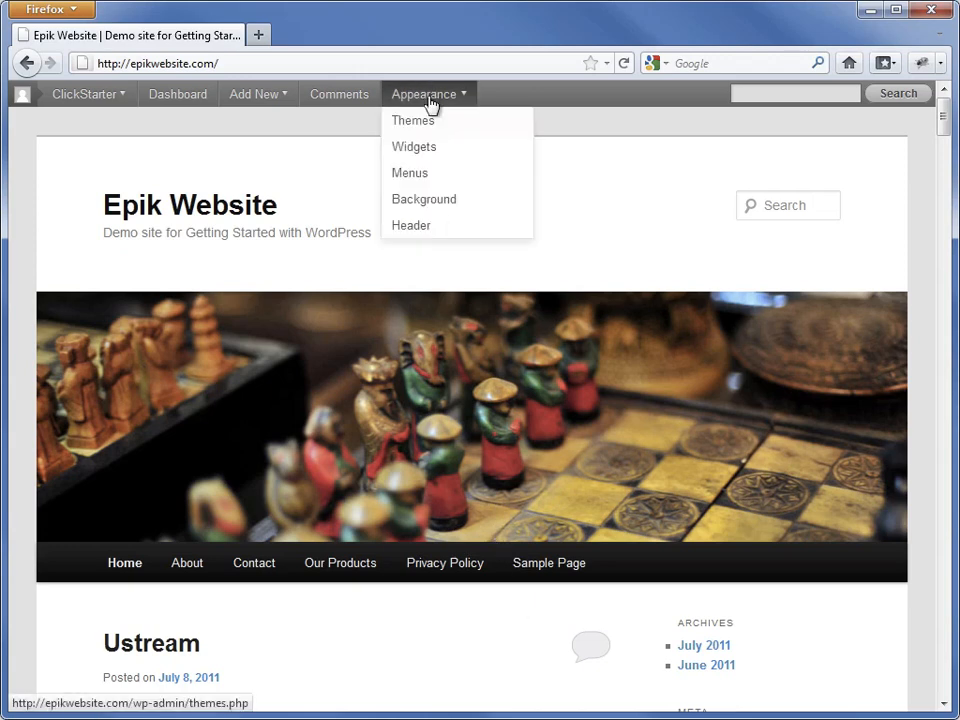
pyautogui.click(424, 176)
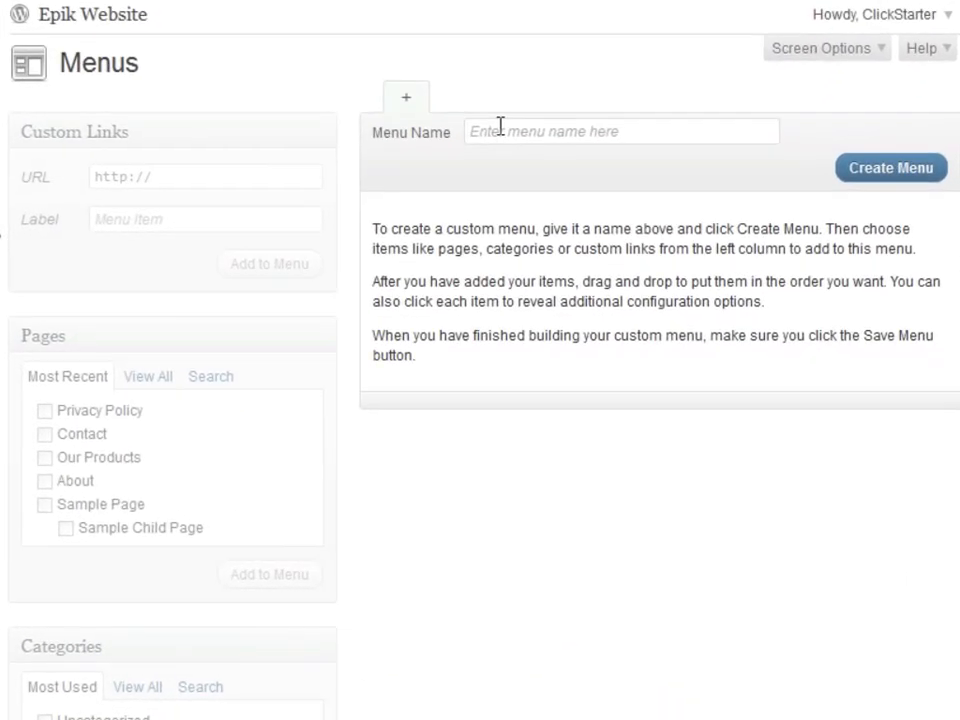
pyautogui.click(542, 195)
pyautogui.write('Custo')
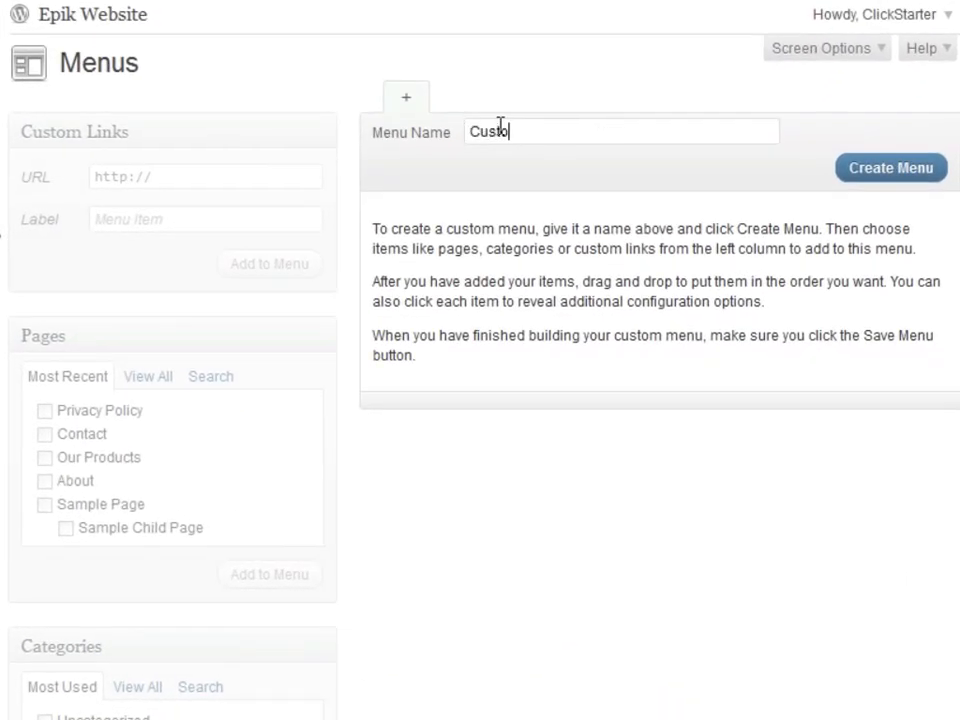
pyautogui.write('m Main Menu')
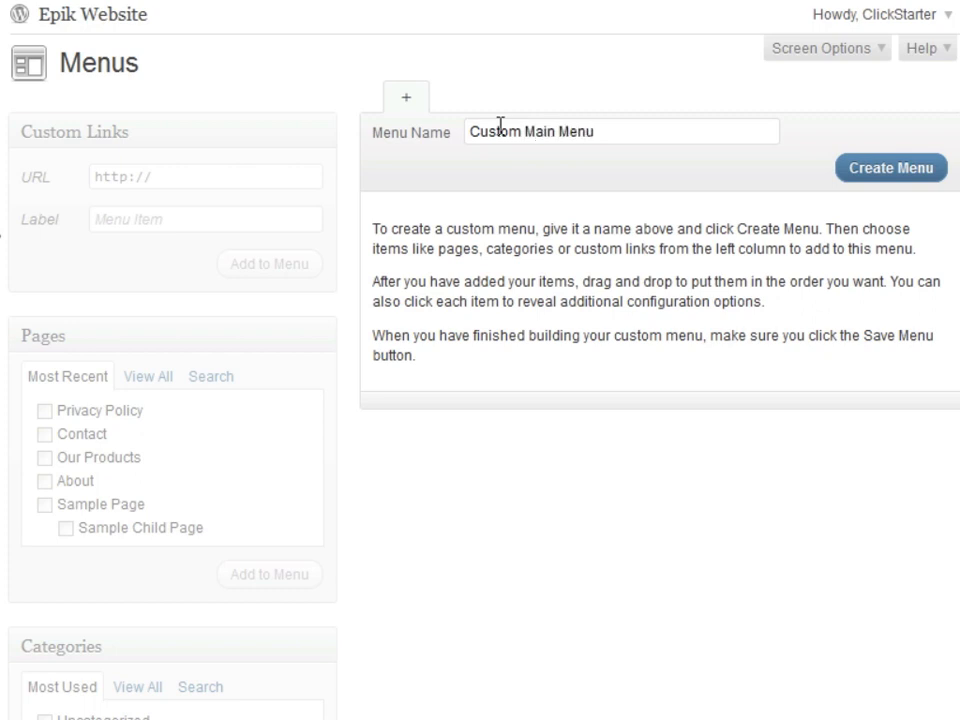
pyautogui.click(888, 168)
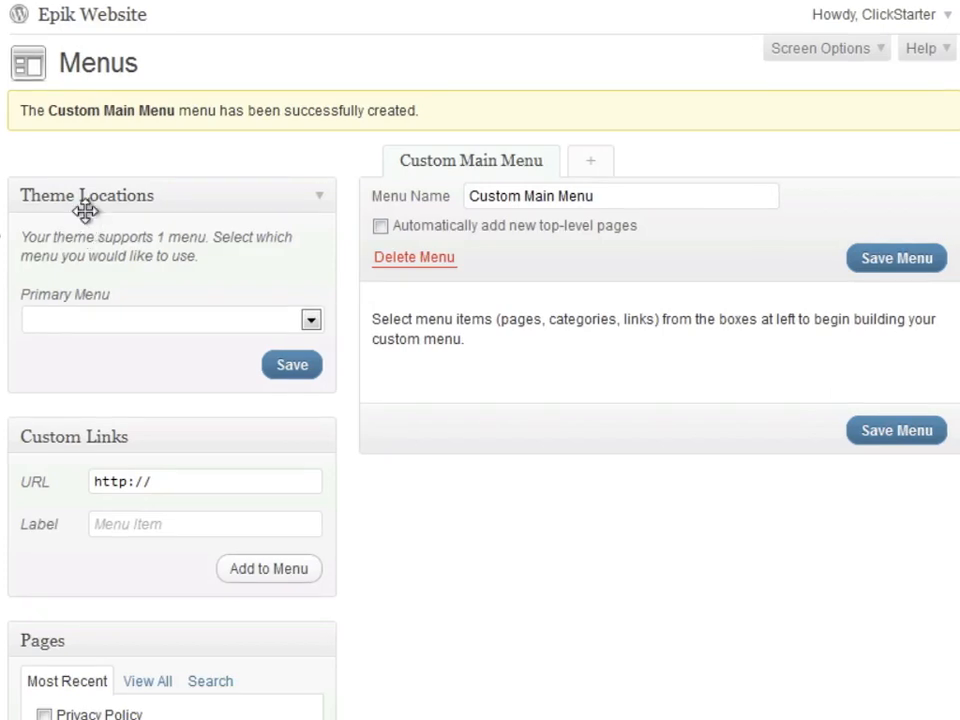
# Assign Custom Main Menu as the theme's primary menu and save the theme location.
pyautogui.click(90, 329)
pyautogui.click(94, 366)
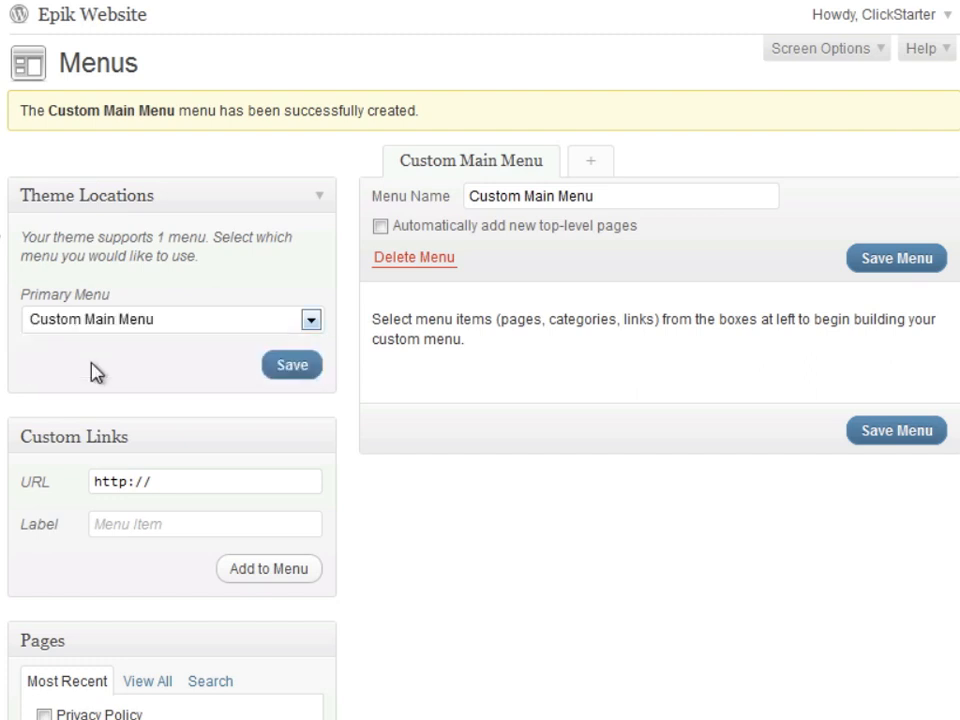
pyautogui.click(280, 368)
# Add every page except Sample Page to the custom menu, from the full list of pages.
pyautogui.scroll(-4, 358, 401)
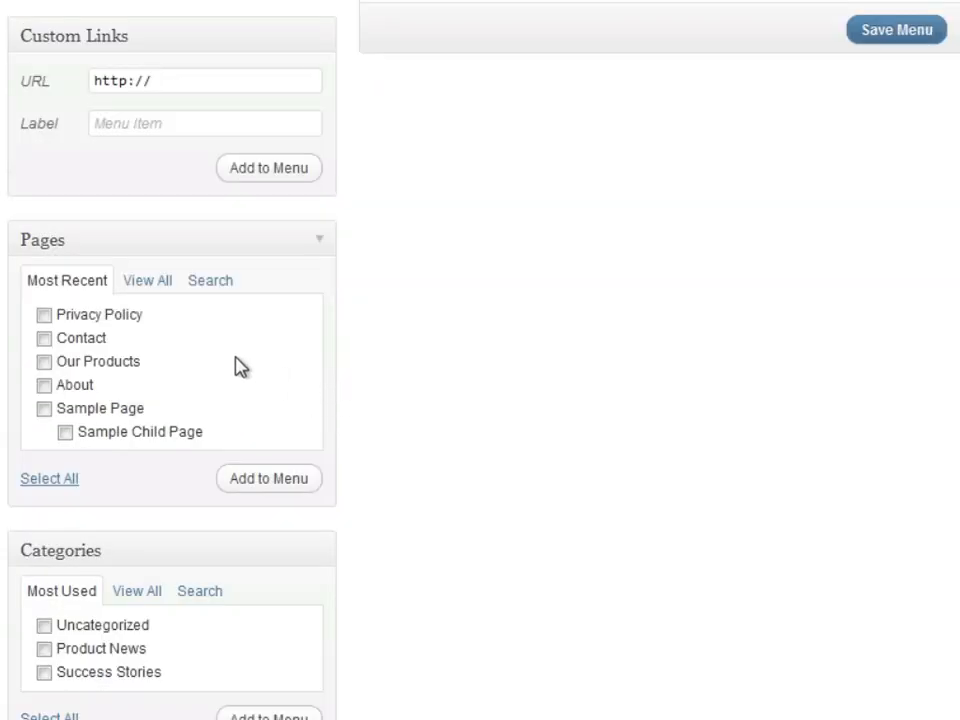
pyautogui.click(150, 283)
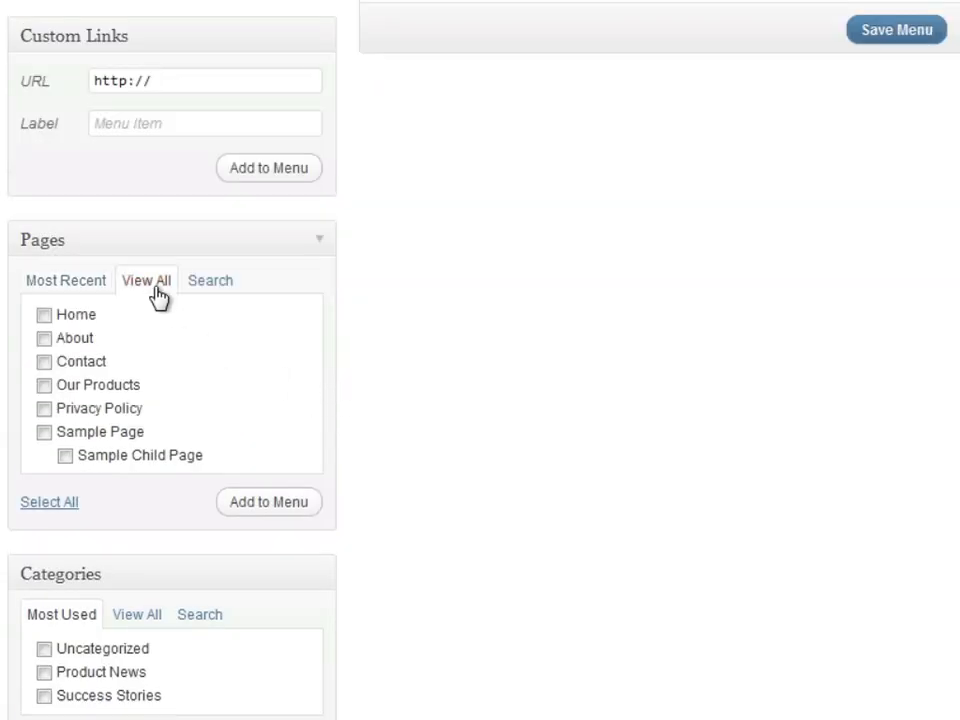
pyautogui.click(70, 503)
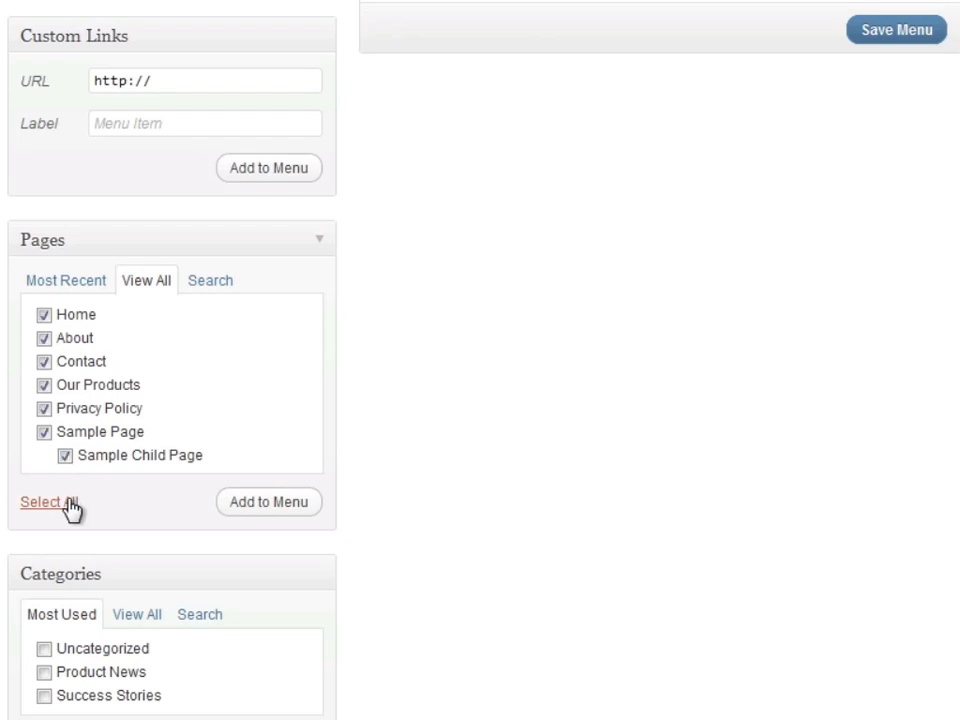
pyautogui.click(43, 433)
pyautogui.click(236, 507)
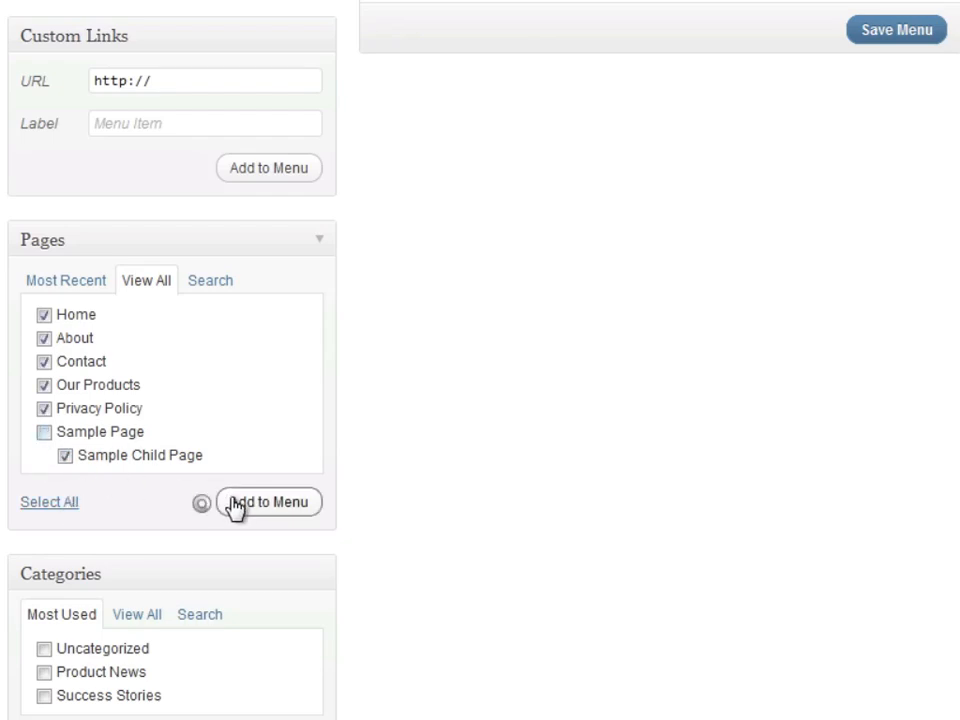
pyautogui.scroll(5, 347, 508)
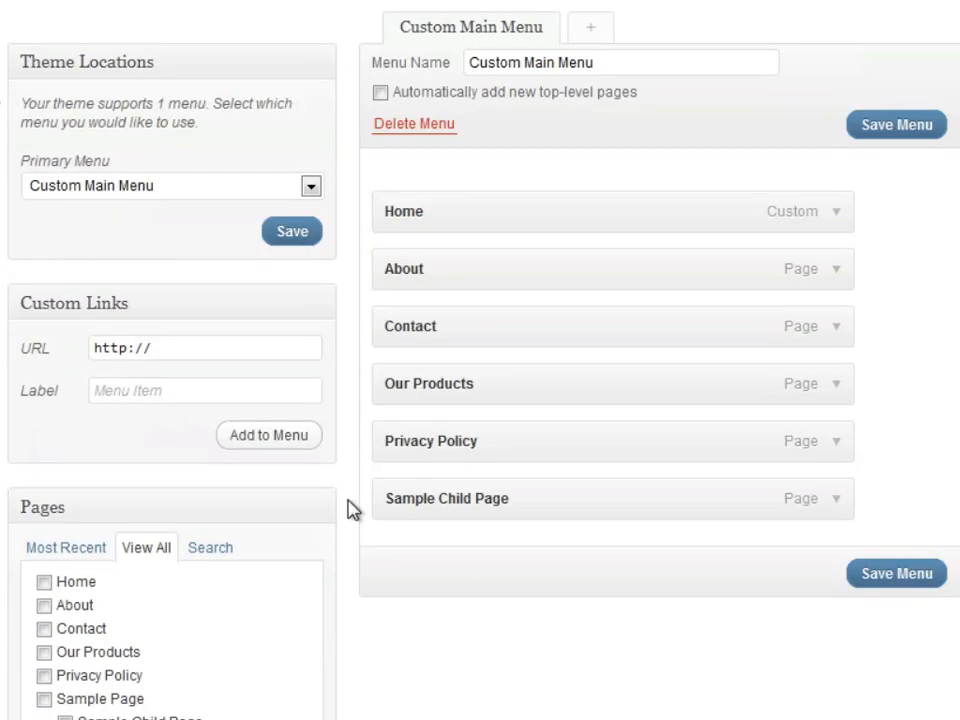
pyautogui.click(222, 483)
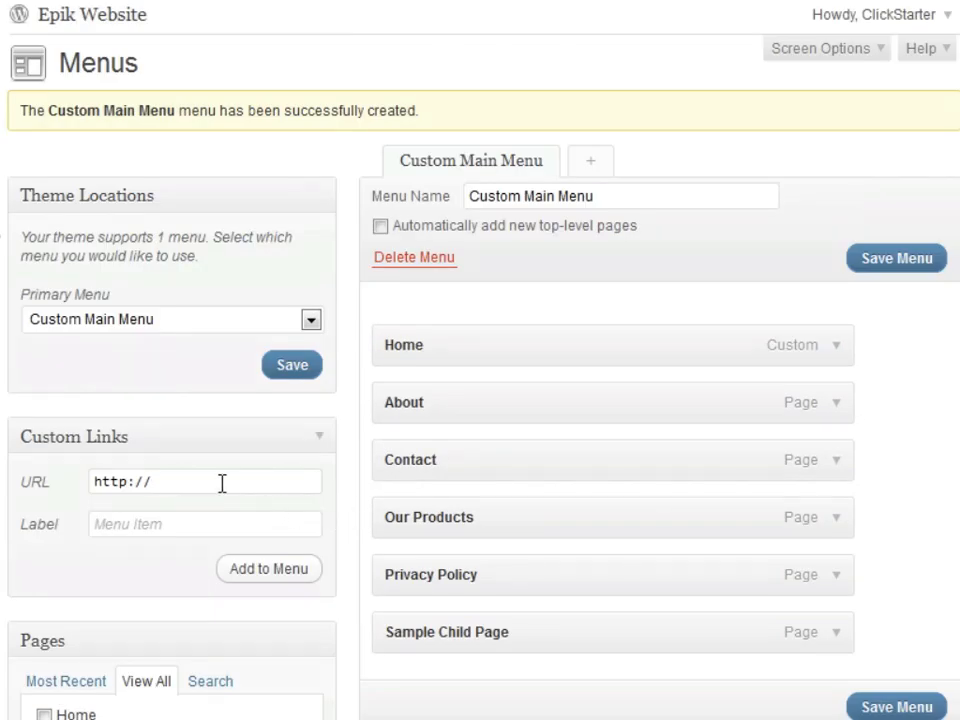
pyautogui.write('twitter.com')
pyautogui.press('Tab')
pyautogui.write('Follow m')
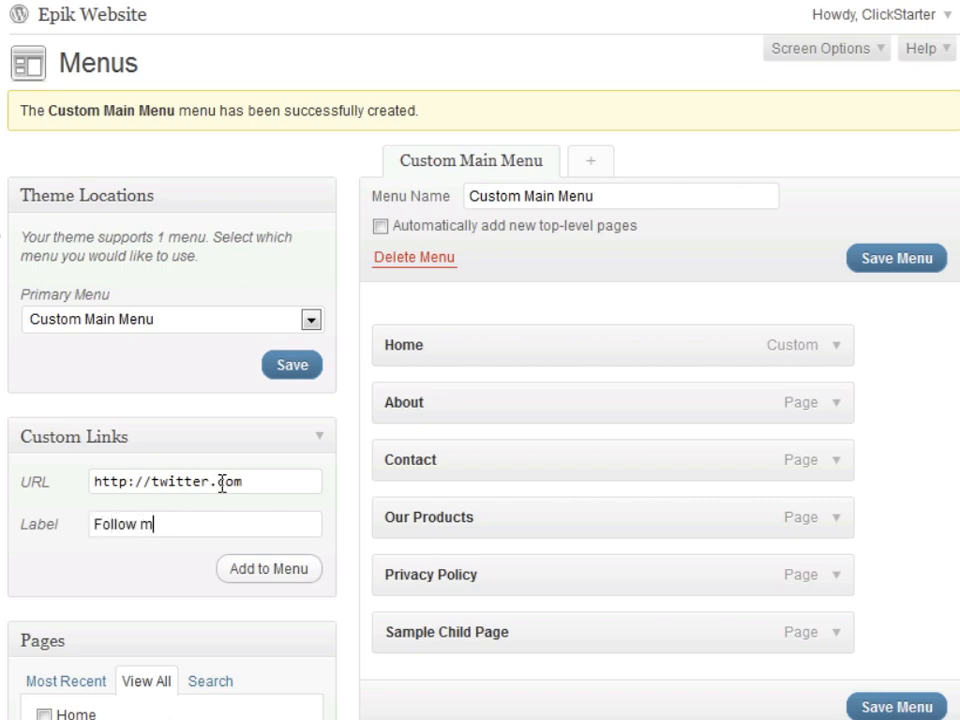
pyautogui.write('e on Twitter!')
pyautogui.click(296, 576)
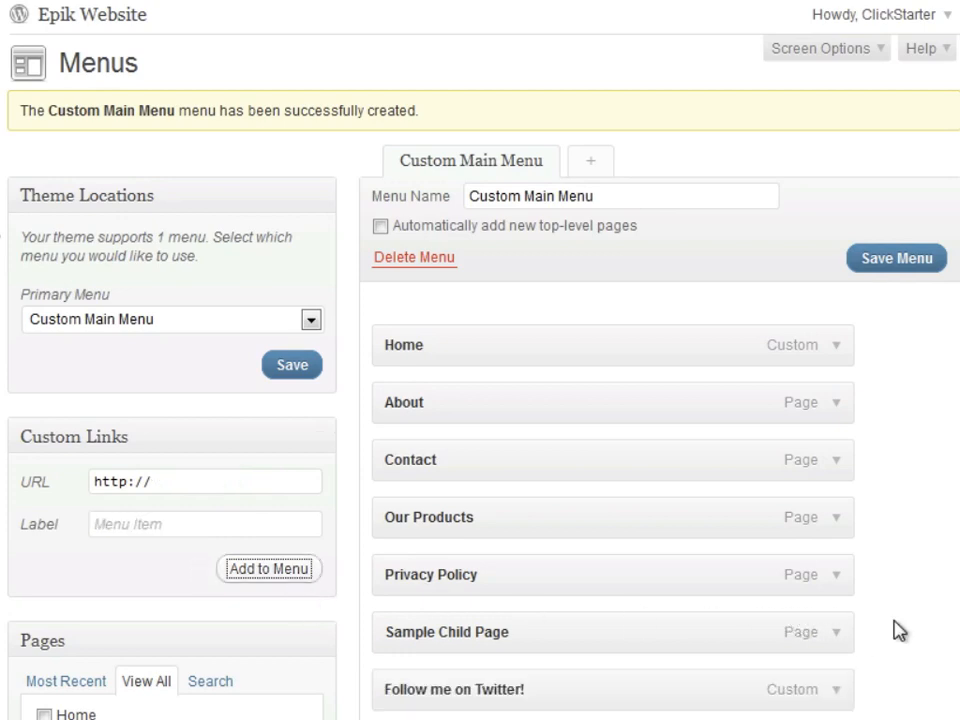
# Remove the Sample Child Page item from the custom menu.
pyautogui.scroll(-3, 896, 630)
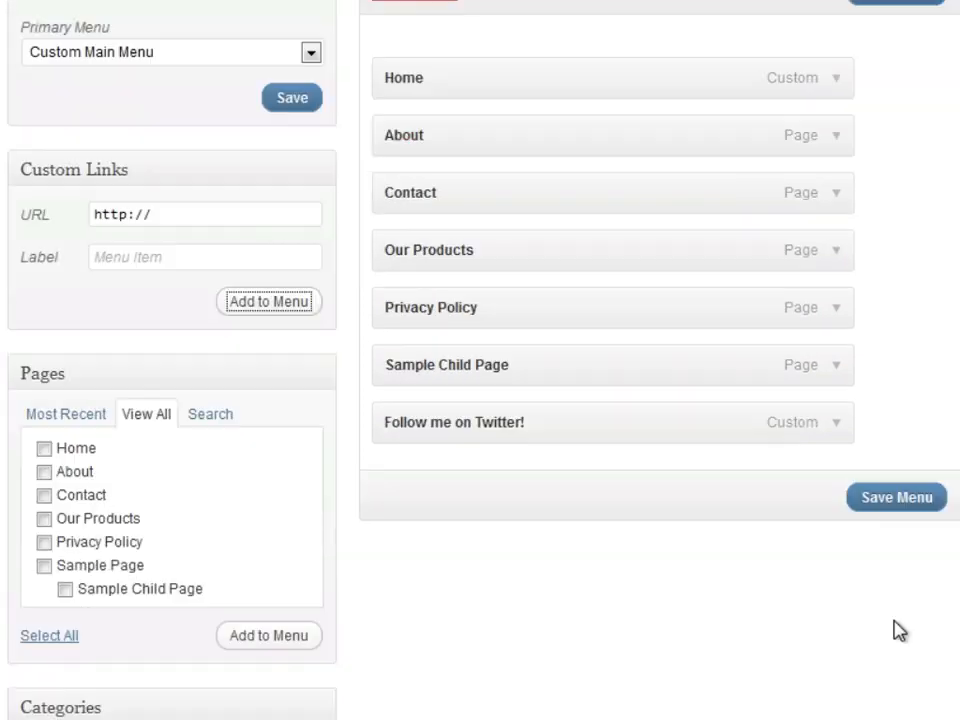
pyautogui.click(836, 366)
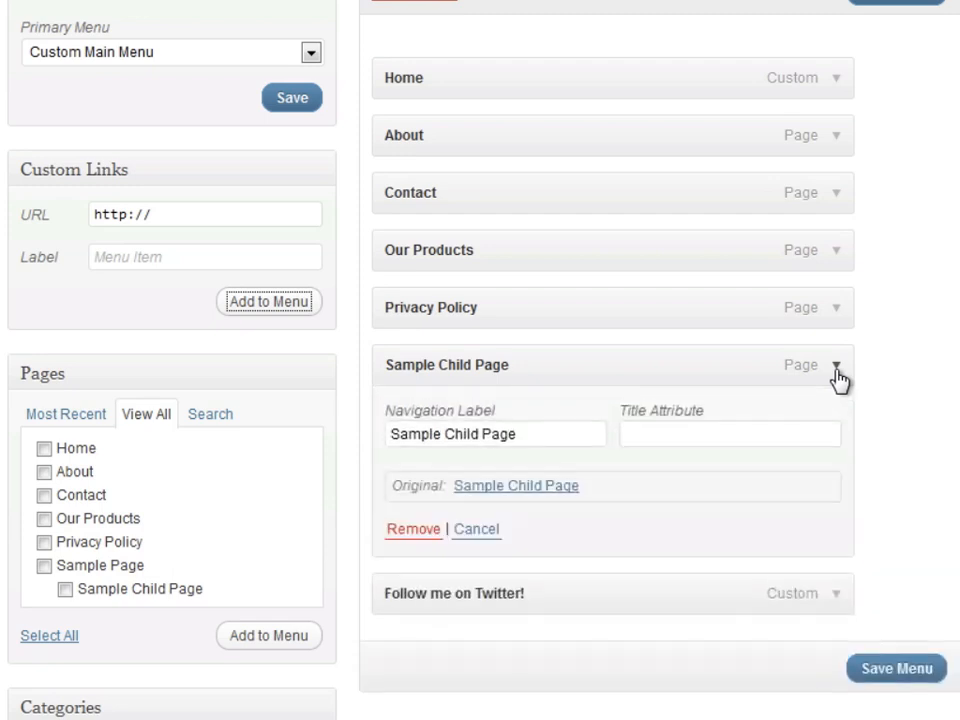
pyautogui.click(421, 531)
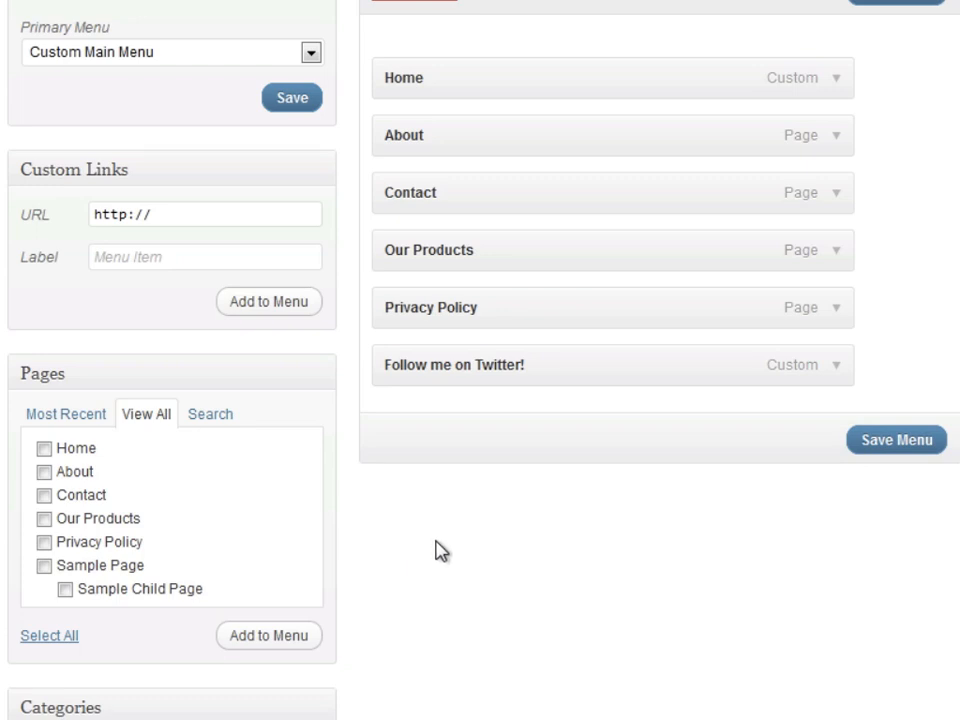
# Move Contact to just above the Twitter link and nest Privacy Policy as a sub-item under About.
pyautogui.scroll(2, 437, 550)
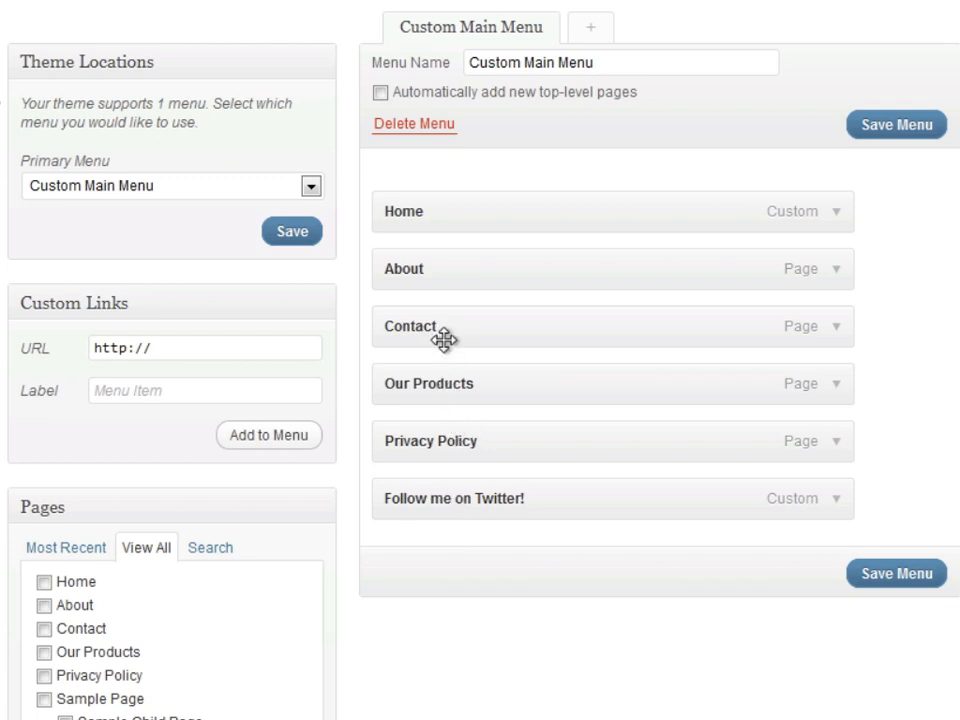
pyautogui.moveTo(444, 336); pyautogui.dragTo(398, 451)
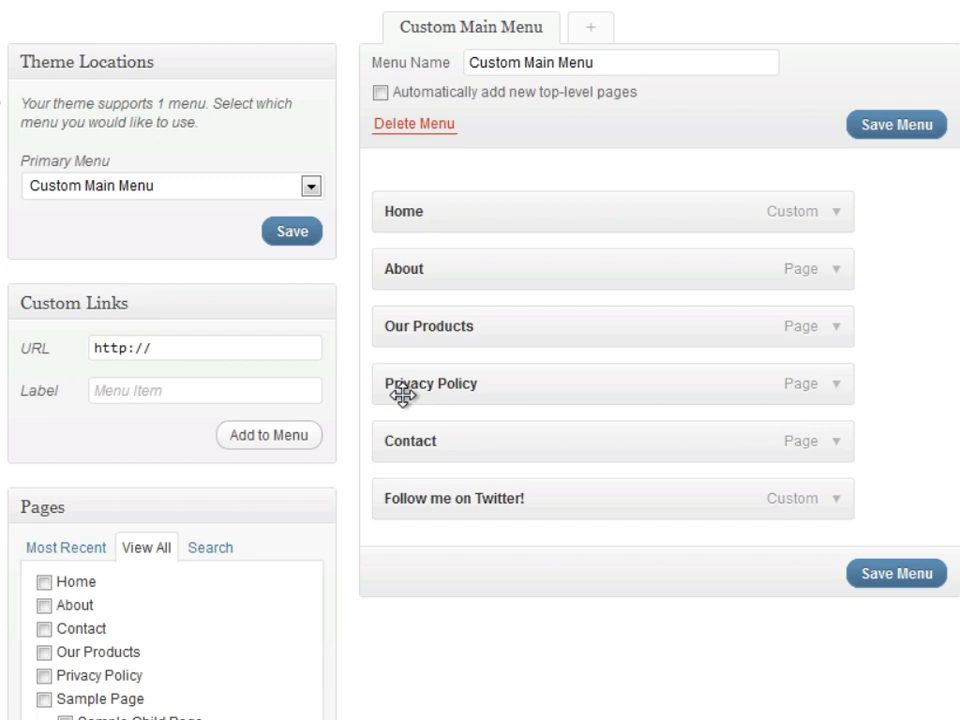
pyautogui.moveTo(402, 396); pyautogui.dragTo(405, 323)
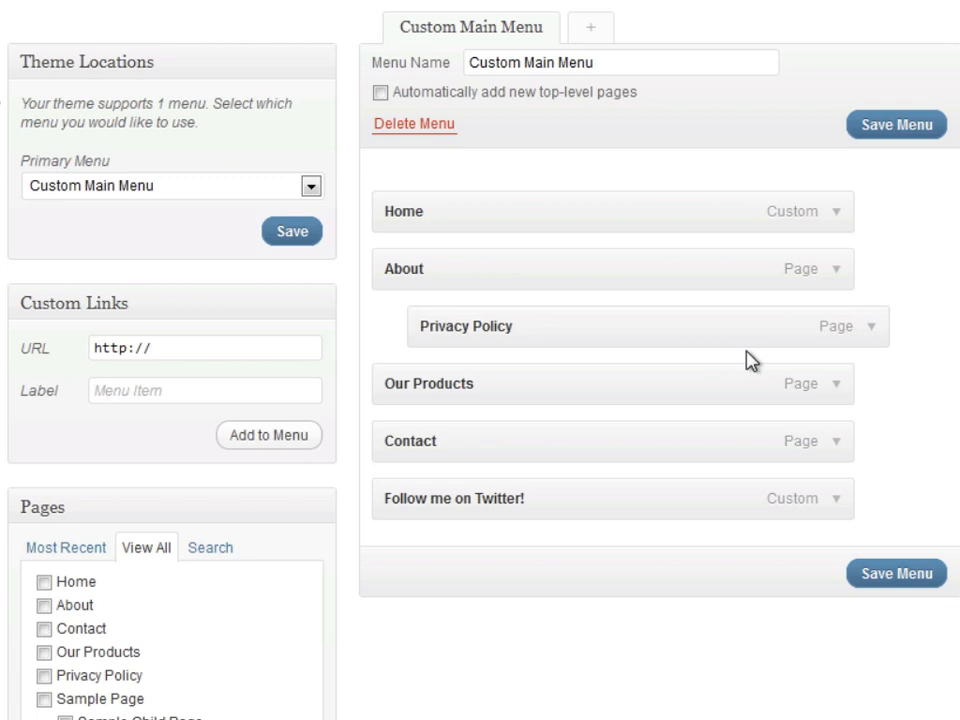
# Shorten the Our Products item's navigation label to "Products" and save the menu.
pyautogui.click(836, 384)
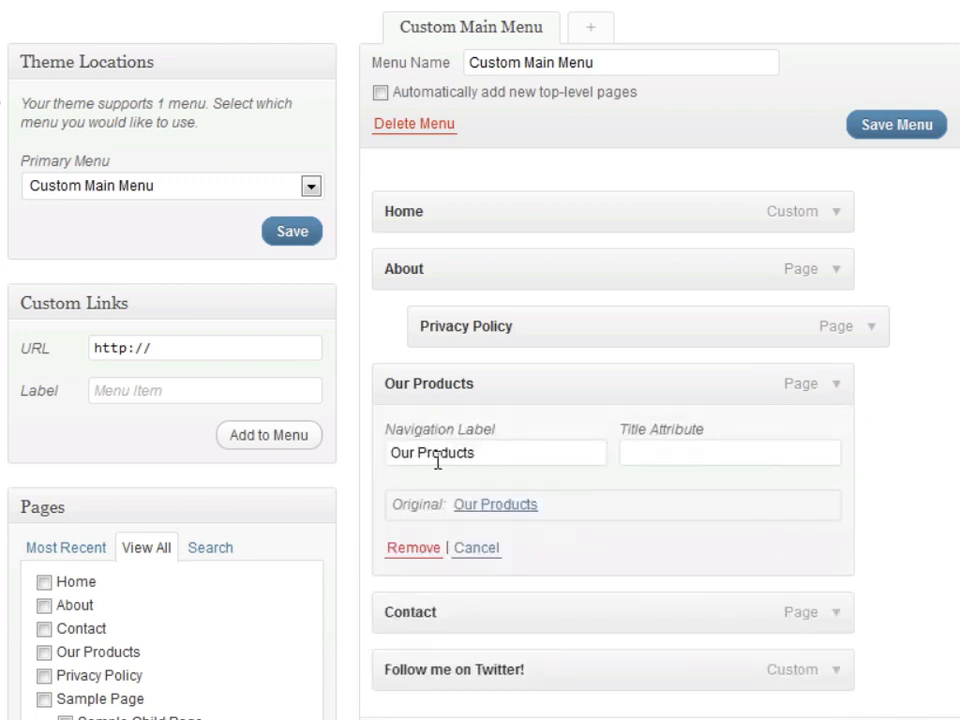
pyautogui.moveTo(416, 453); pyautogui.dragTo(370, 456)
pyautogui.press('BackSpace')
pyautogui.click(840, 388)
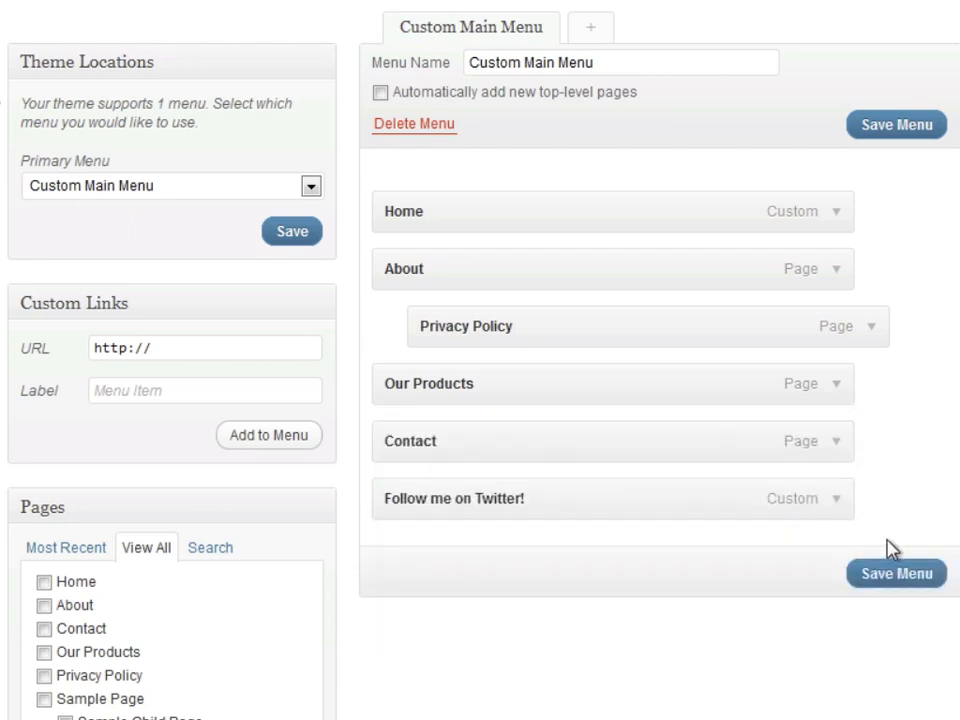
pyautogui.click(891, 576)
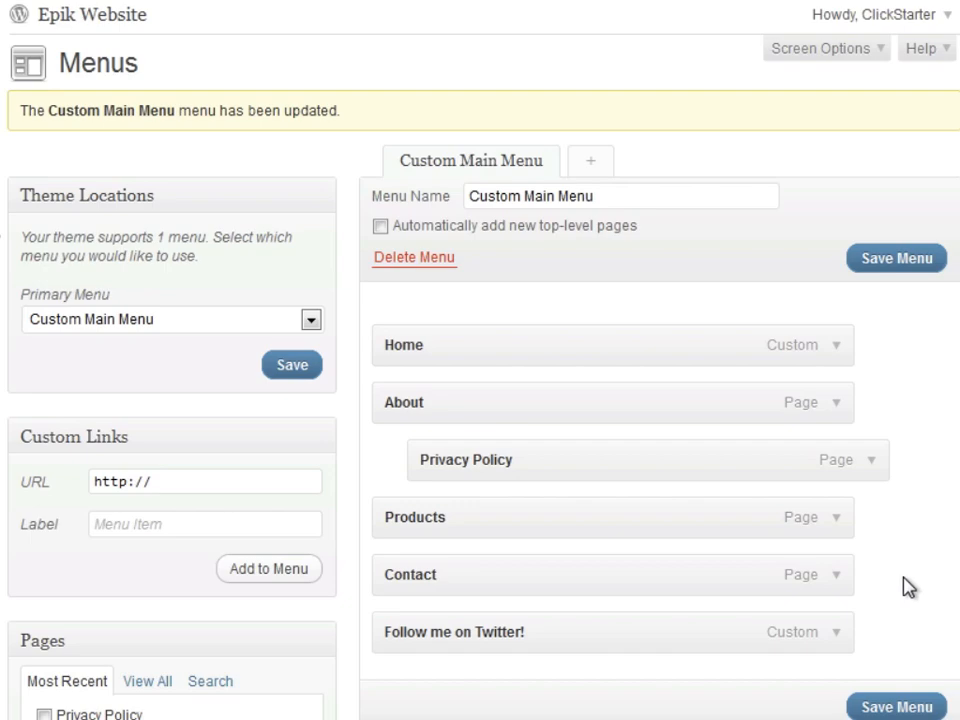
# Add the Product News and Success Stories categories to the custom menu.
pyautogui.scroll(-3, 903, 587)
pyautogui.scroll(-3, 903, 587)
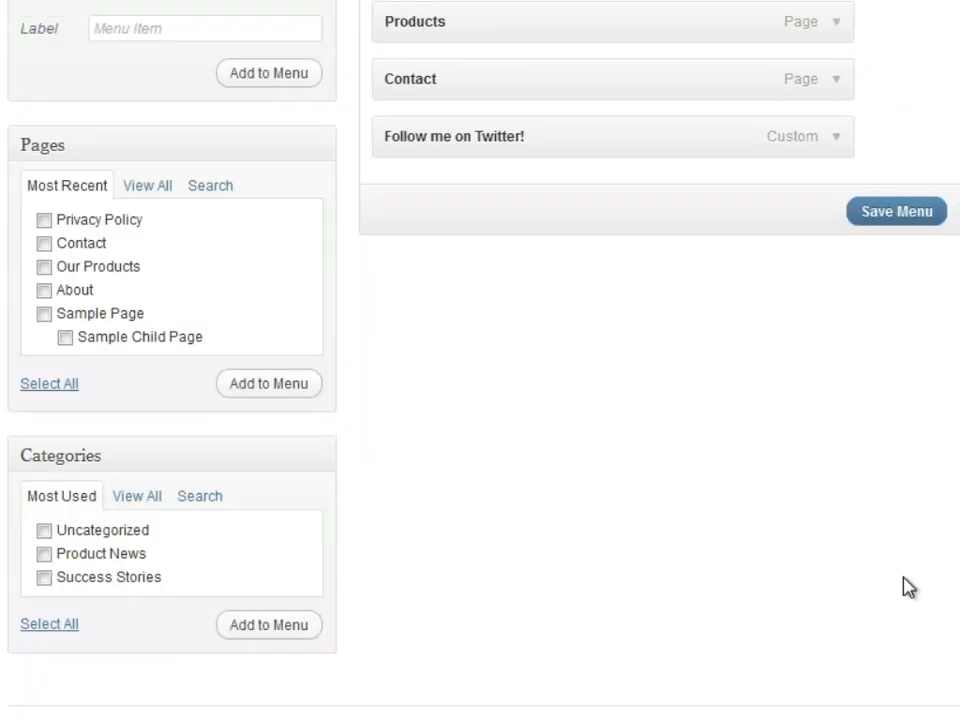
pyautogui.click(44, 555)
pyautogui.click(45, 578)
pyautogui.click(284, 628)
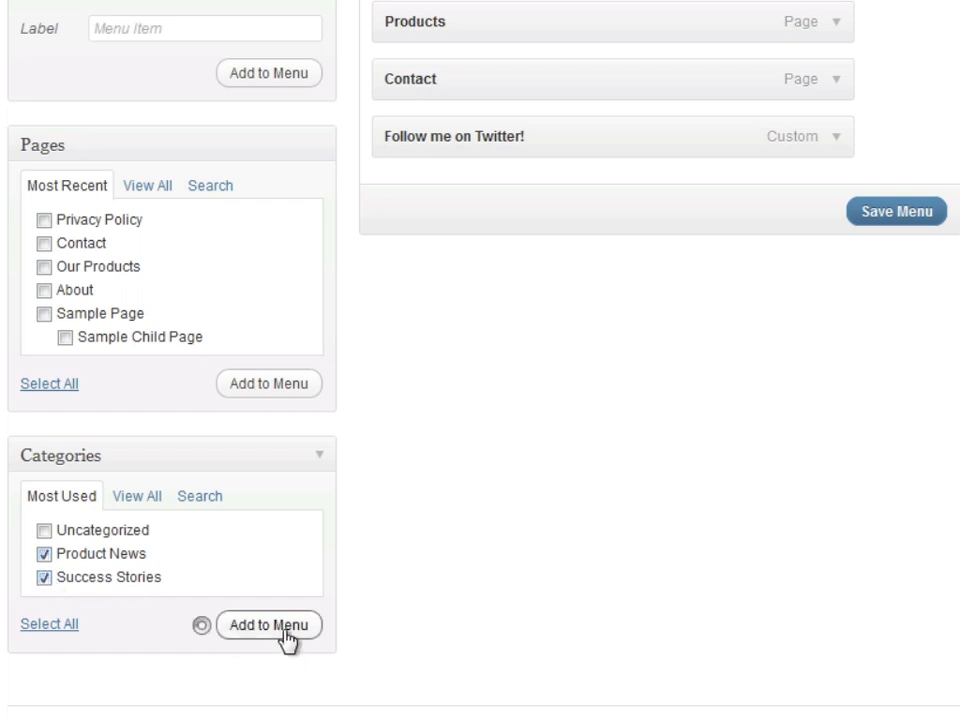
# Nest Success Stories and Product News, in that order, as sub-items under Products and save the menu.
pyautogui.scroll(3, 540, 588)
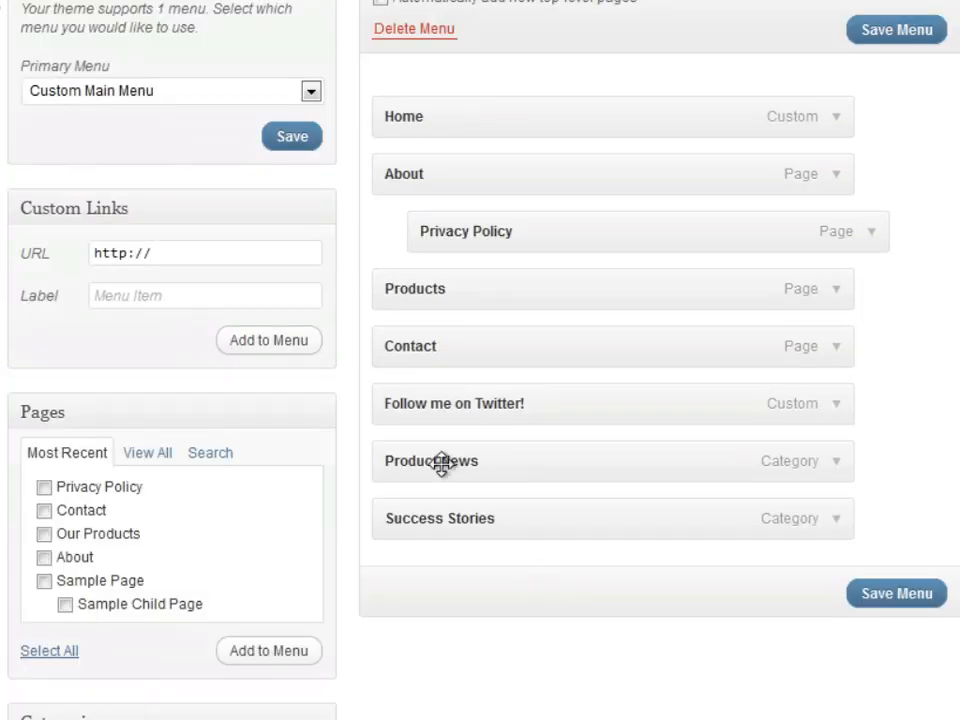
pyautogui.moveTo(443, 459); pyautogui.dragTo(450, 330)
pyautogui.moveTo(443, 517); pyautogui.dragTo(437, 338)
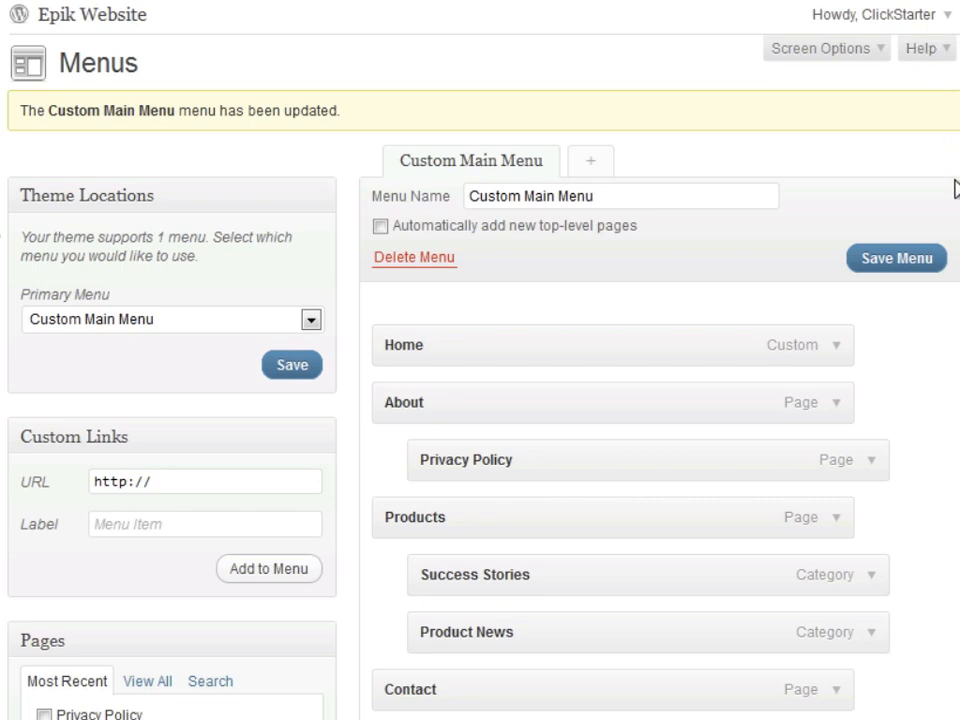
pyautogui.scroll(-3, 943, 391)
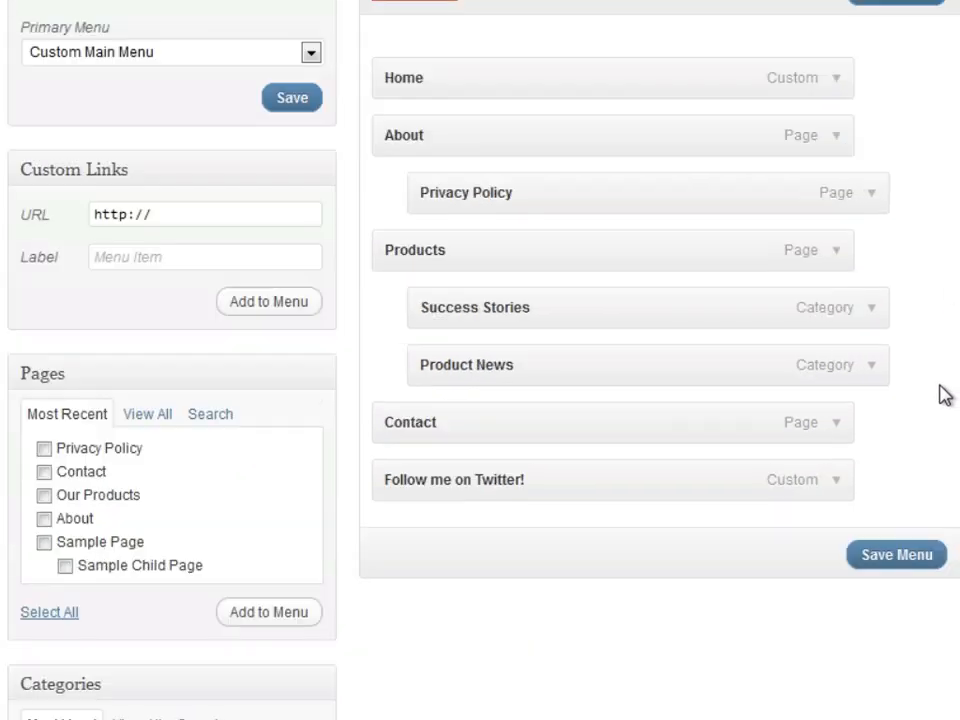
pyautogui.click(896, 555)
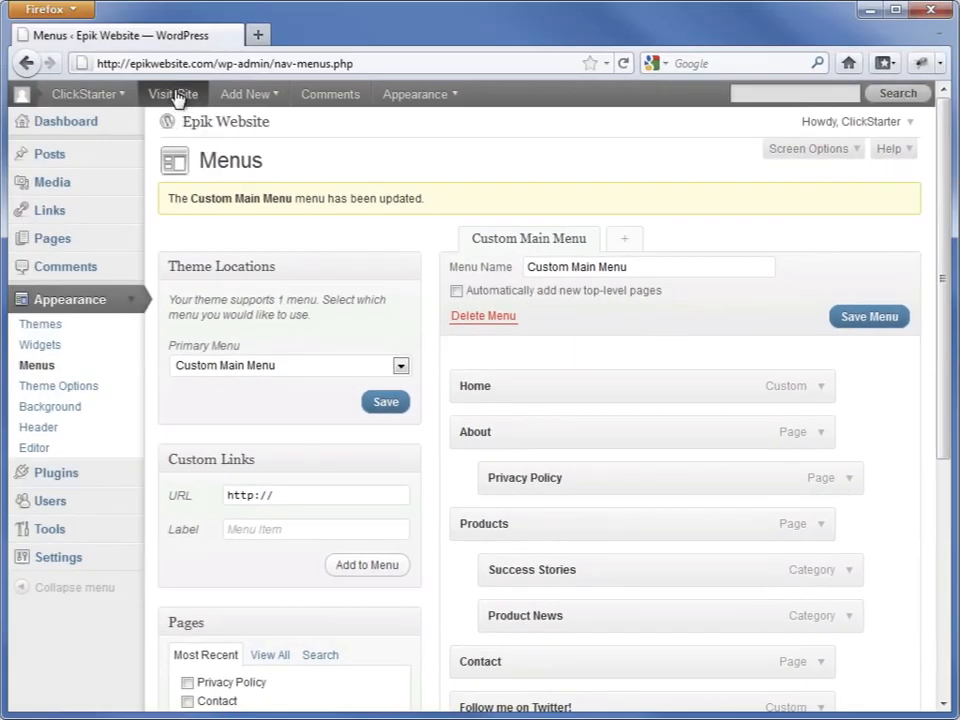
# Visit the site to check the custom navigation menu and its Products item, and return to the dashboard.
pyautogui.click(175, 94)
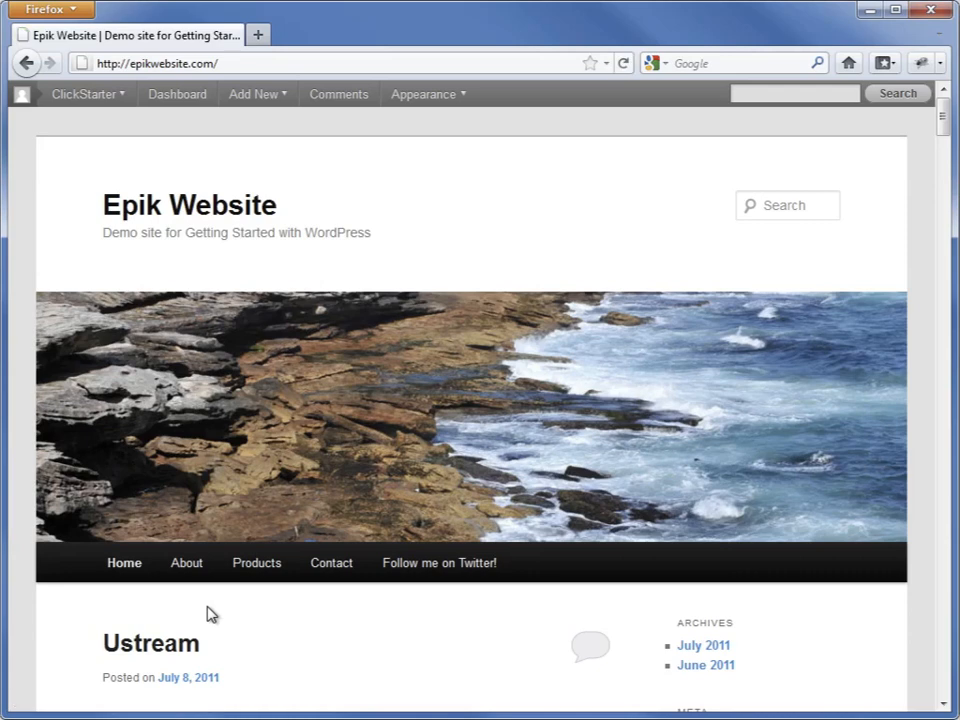
pyautogui.moveTo(257, 575)
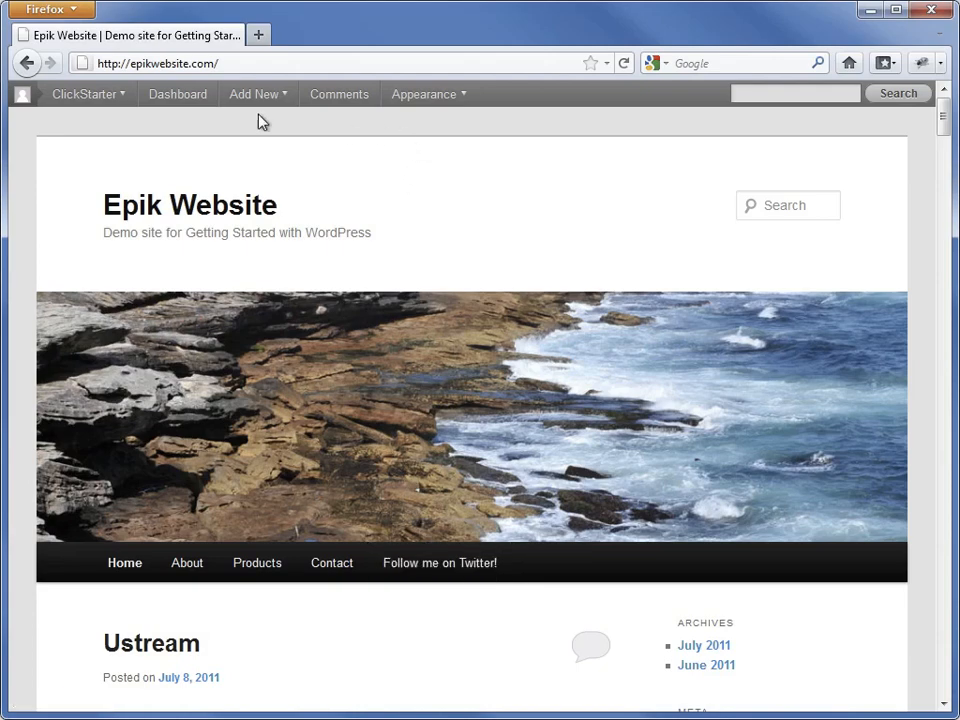
pyautogui.click(162, 95)
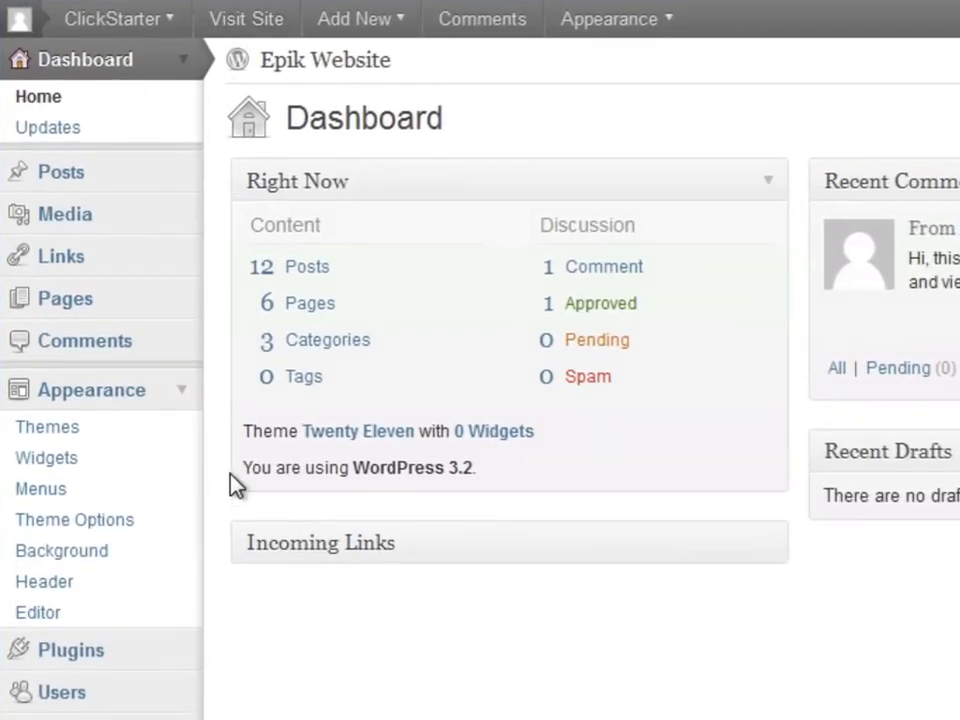
# In the Twenty Eleven theme options, choose the Dark color scheme and the one-column, no sidebar layout, and save the changes.
pyautogui.click(150, 522)
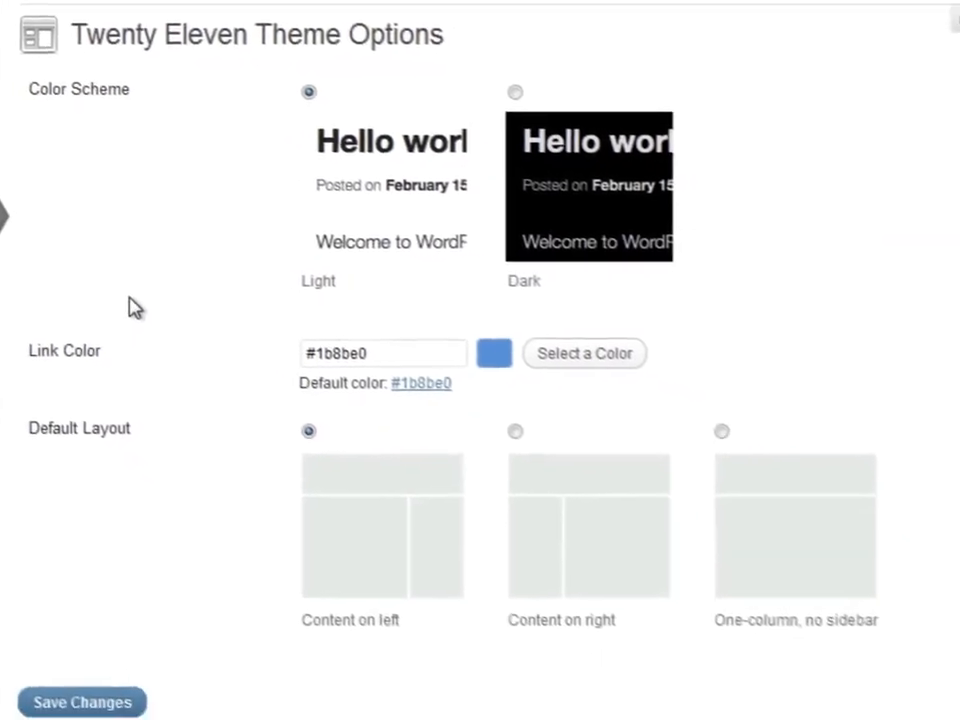
pyautogui.click(500, 88)
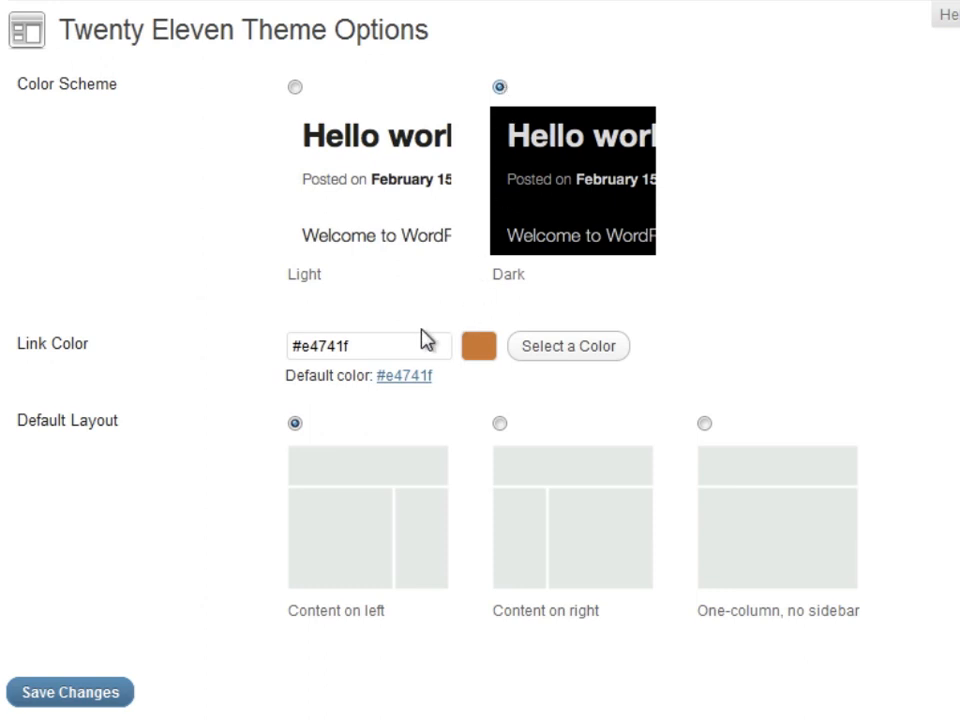
pyautogui.click(553, 350)
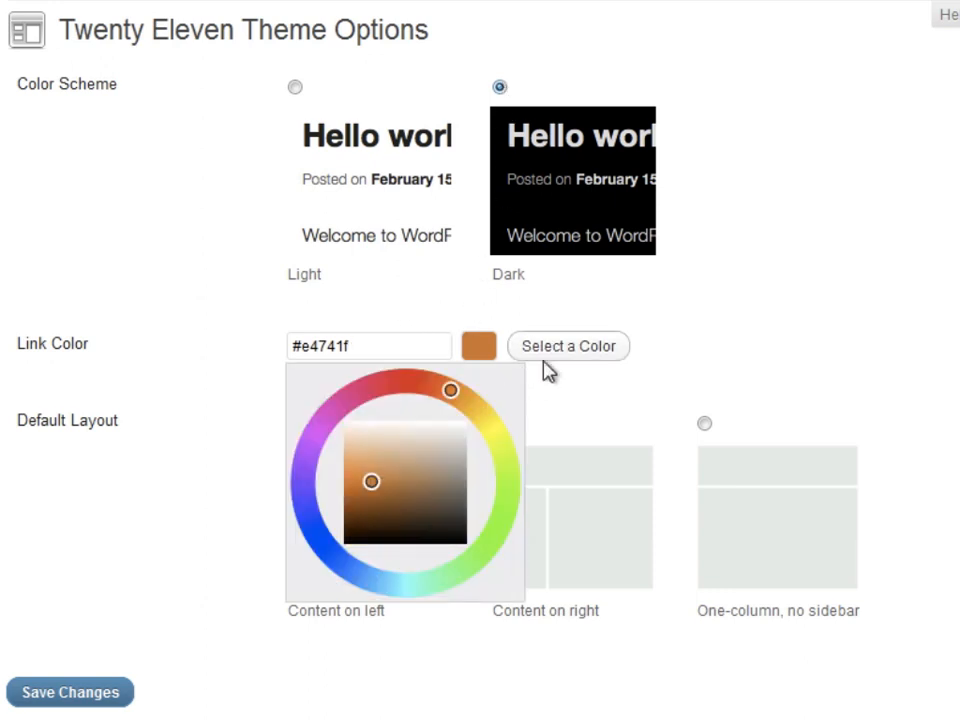
pyautogui.click(706, 427)
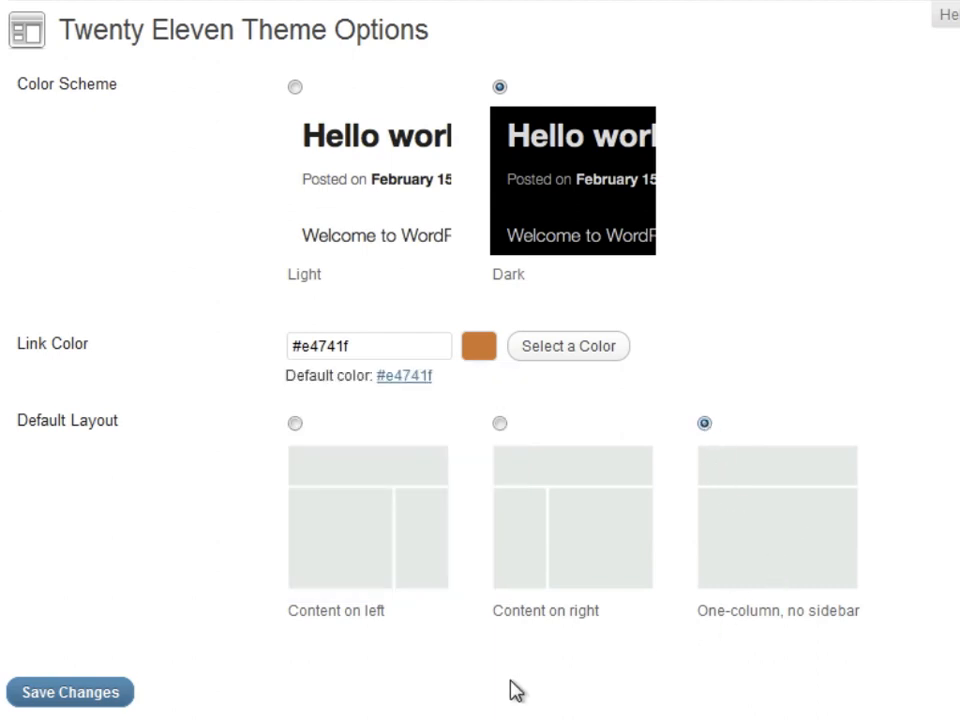
pyautogui.click(70, 693)
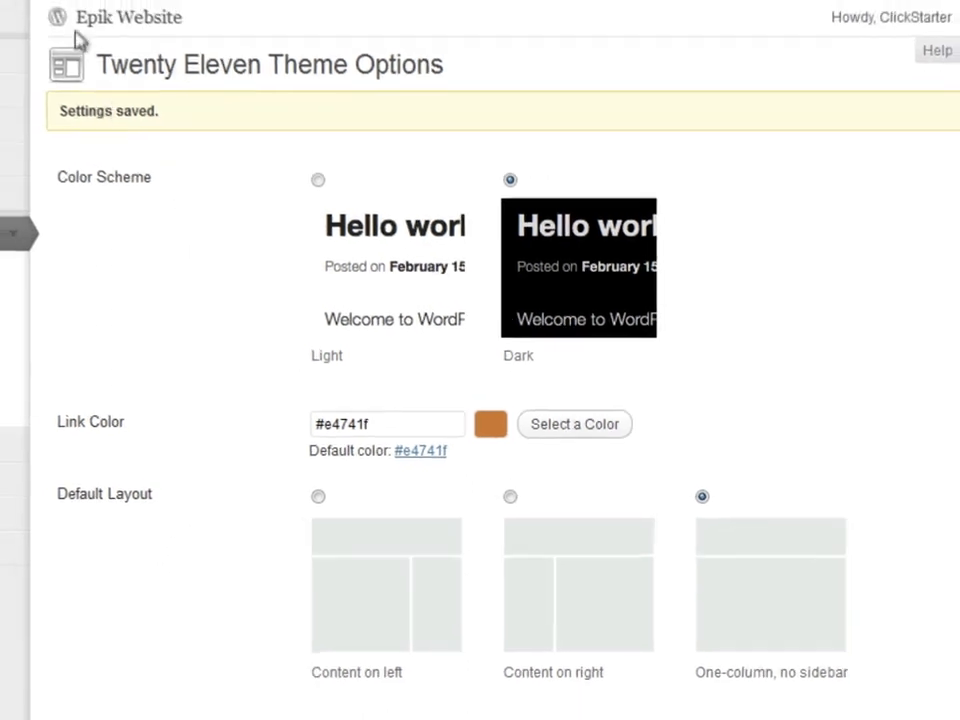
# Visit the live site and look through the home page to check the new color scheme and layout.
pyautogui.click(165, 92)
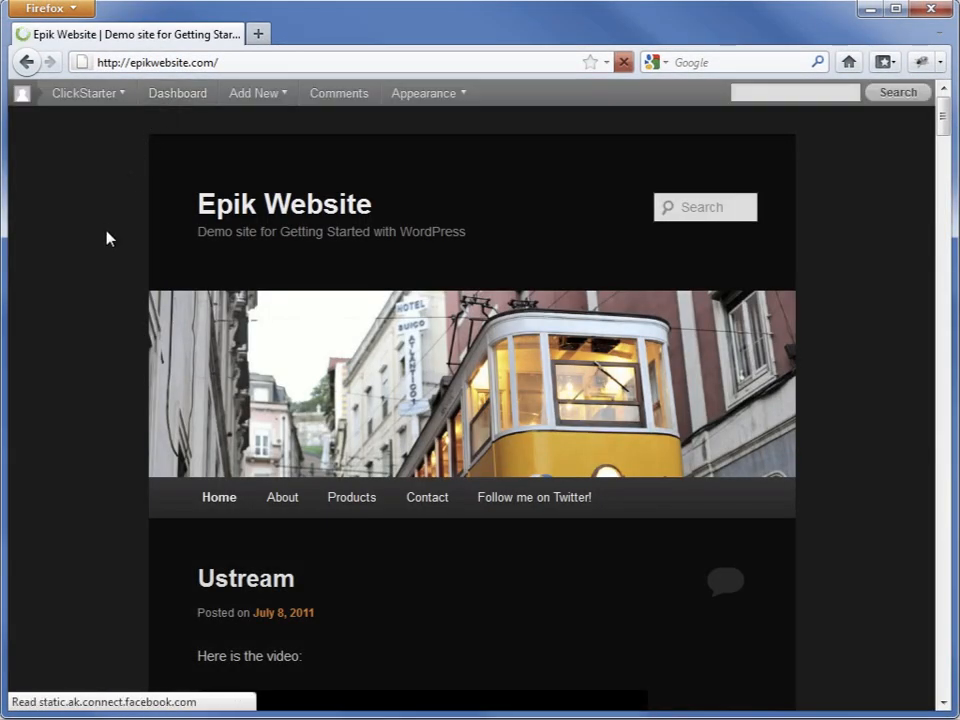
pyautogui.scroll(-6, 110, 238)
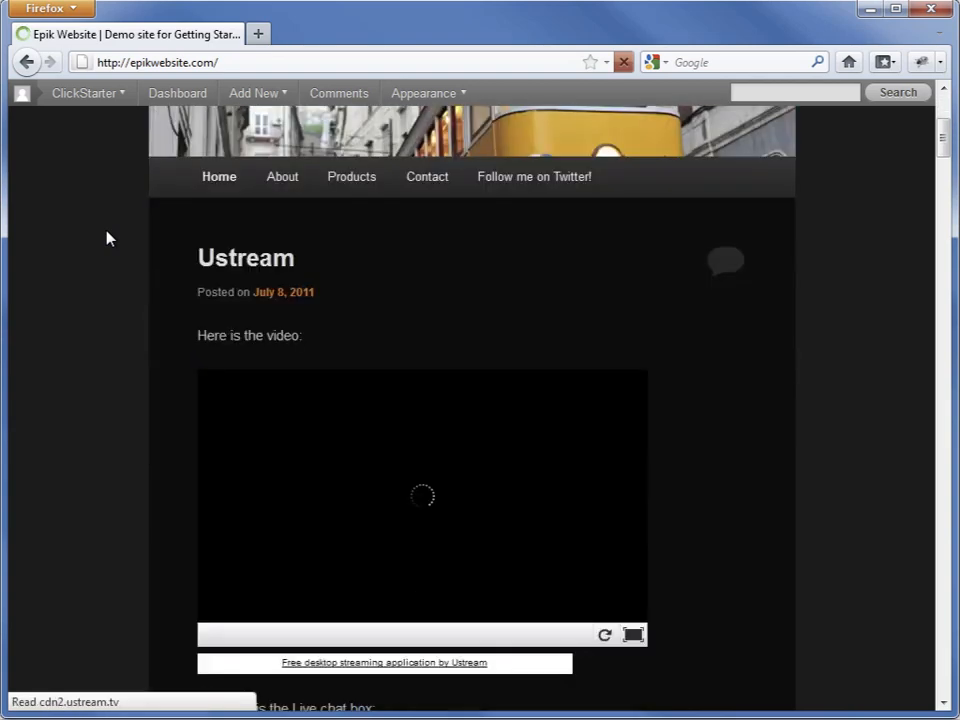
pyautogui.scroll(-4, 110, 238)
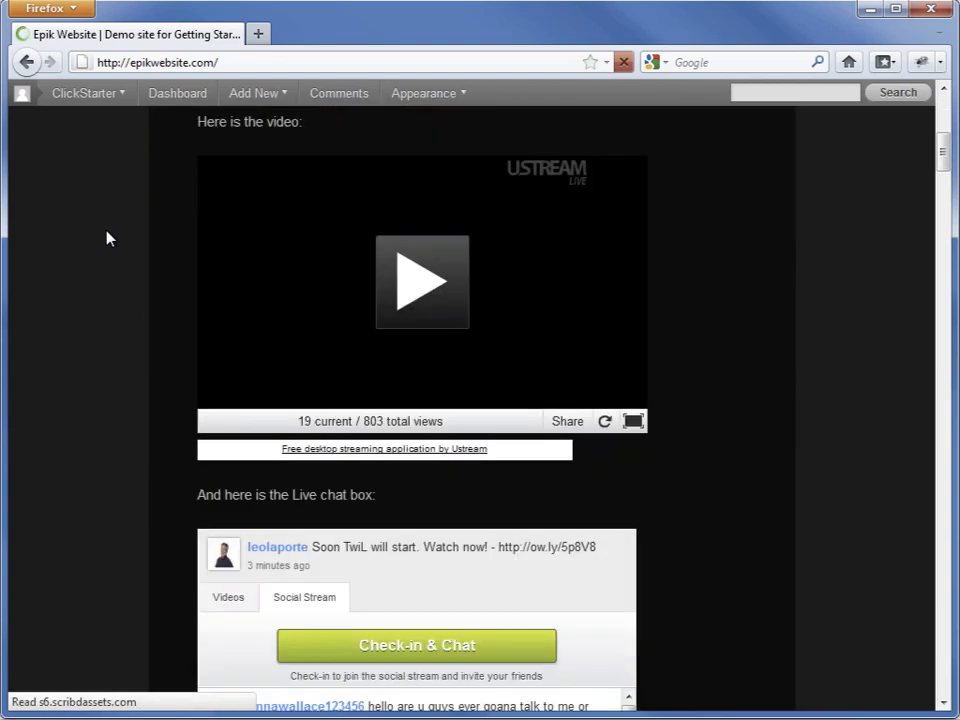
pyautogui.scroll(-7, 110, 238)
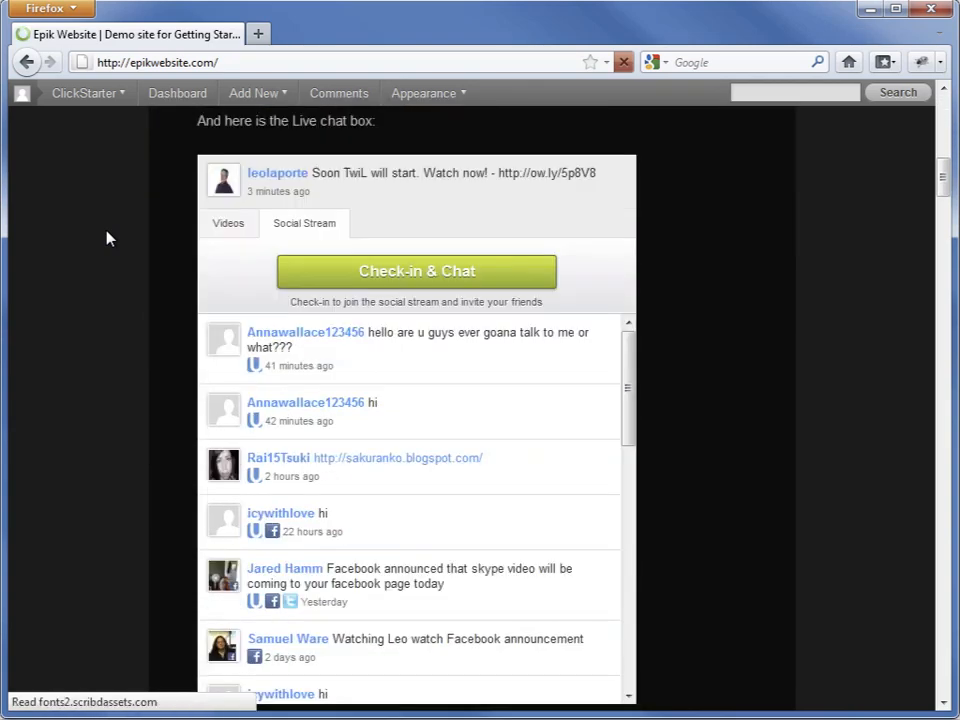
pyautogui.scroll(-6, 110, 238)
pyautogui.scroll(-6, 110, 238)
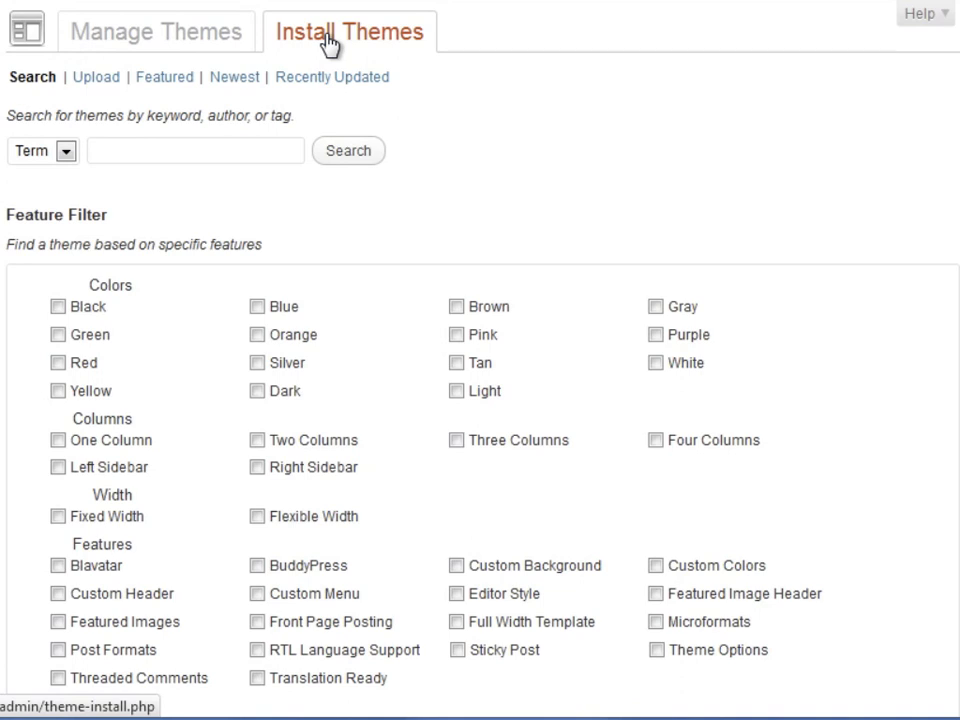
# Search for installable themes using the Custom Menu and Theme Options feature filters.
pyautogui.click(258, 594)
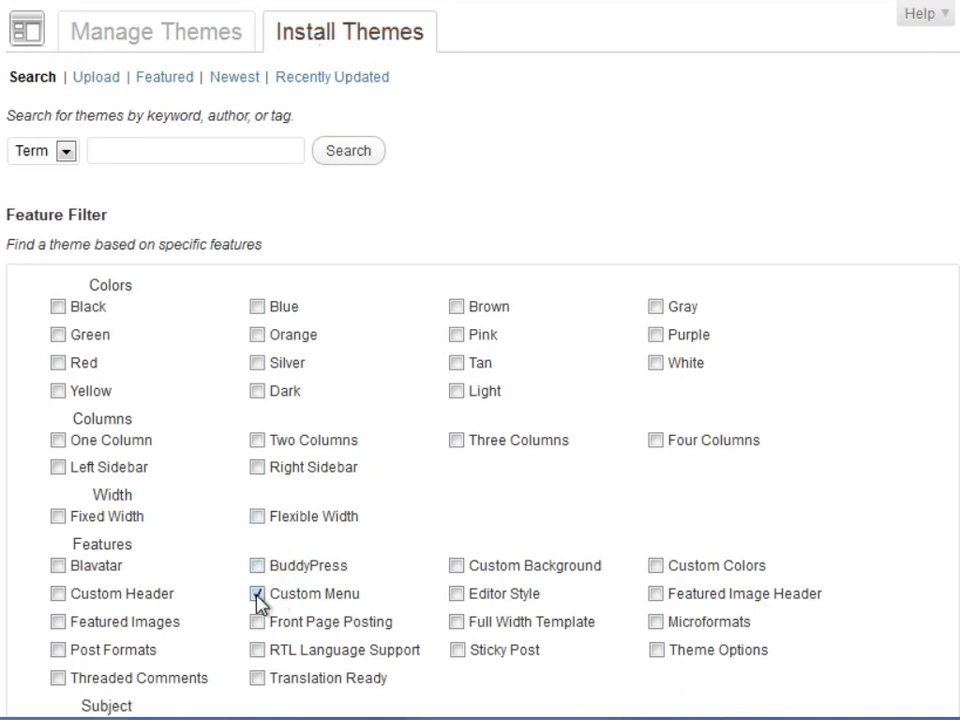
pyautogui.click(656, 650)
pyautogui.scroll(-3, 632, 645)
pyautogui.click(104, 600)
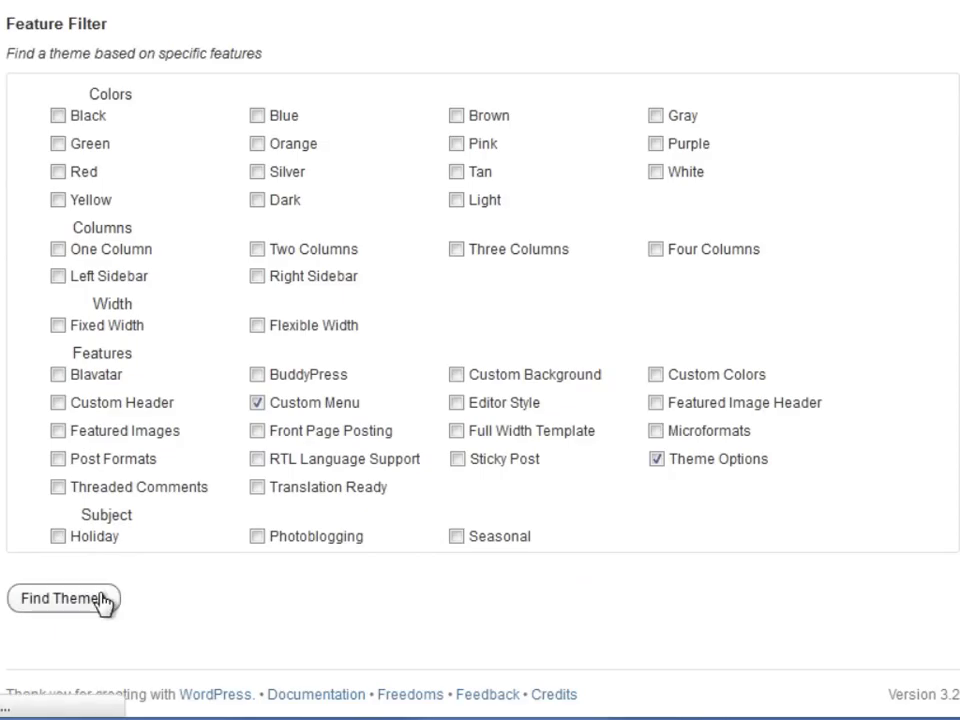